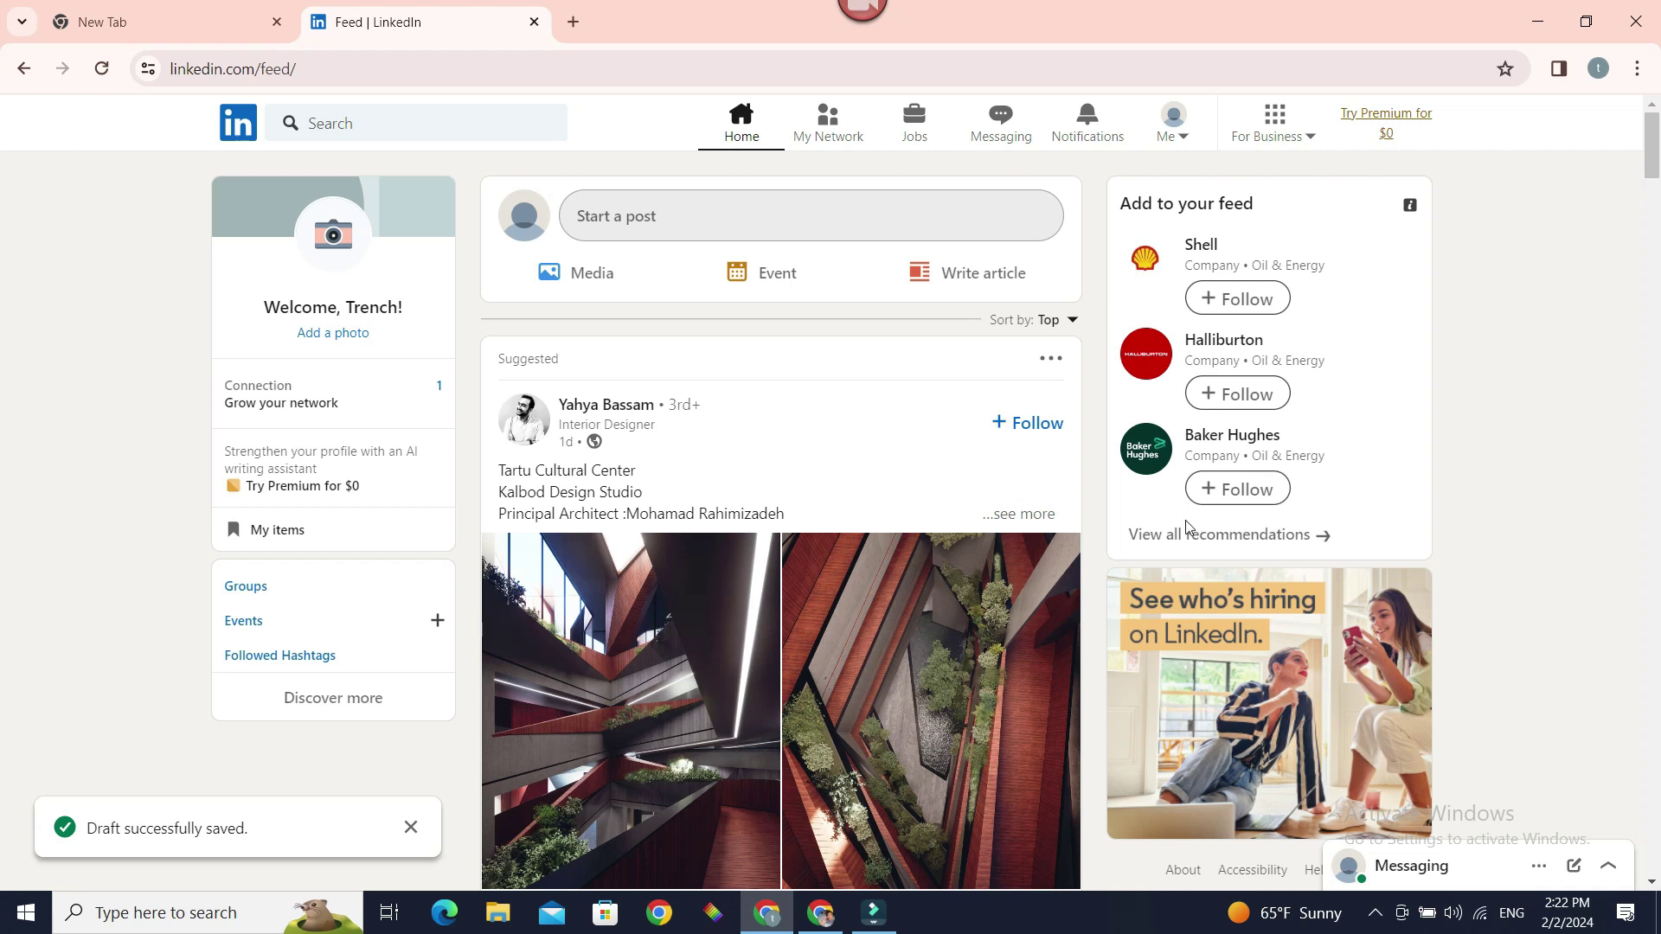
Step: Draft a new post reading 'Hello everyone' with the orange mountain-sunset photo attached
left_click(719, 216)
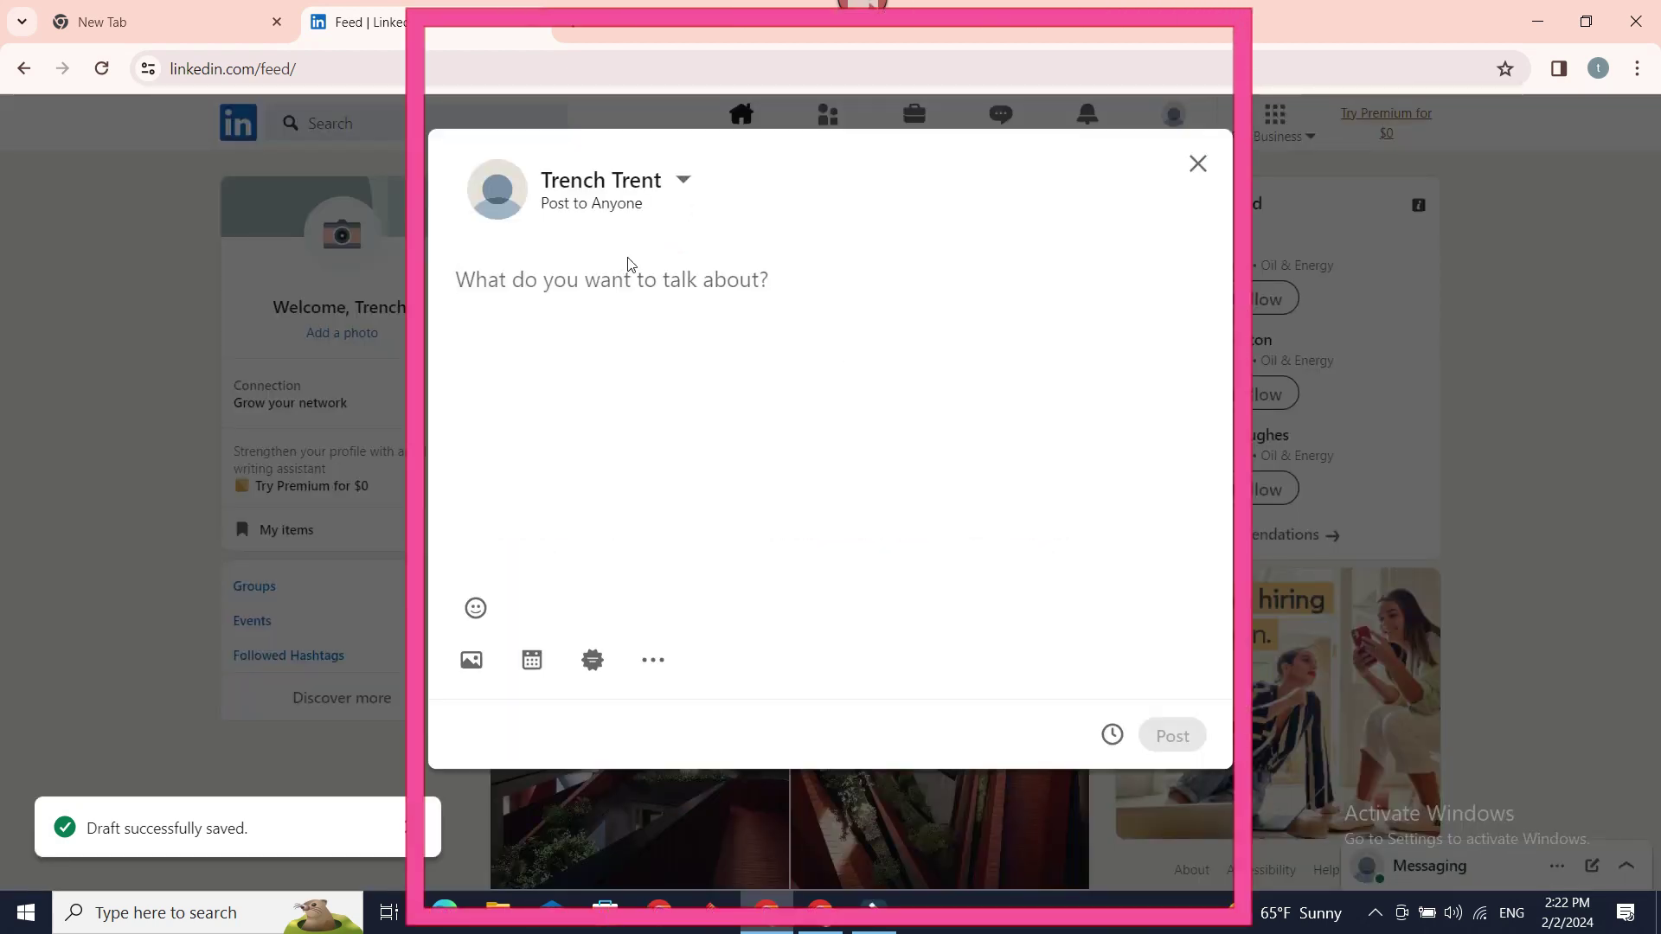
type("Hello ")
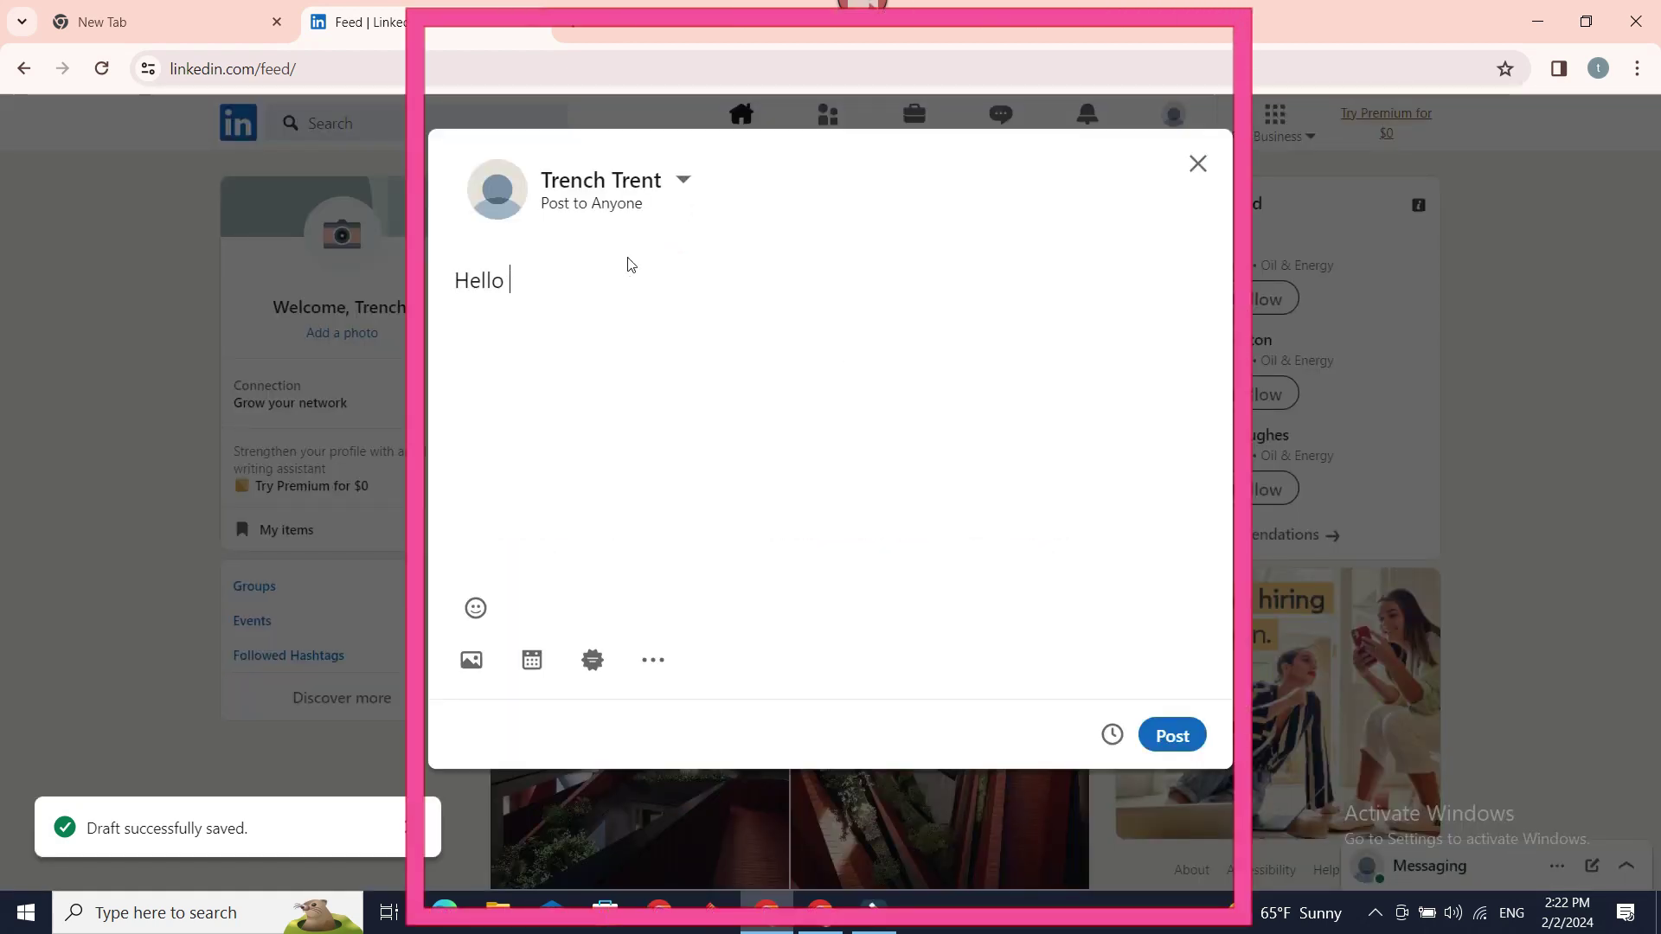
type("everyone")
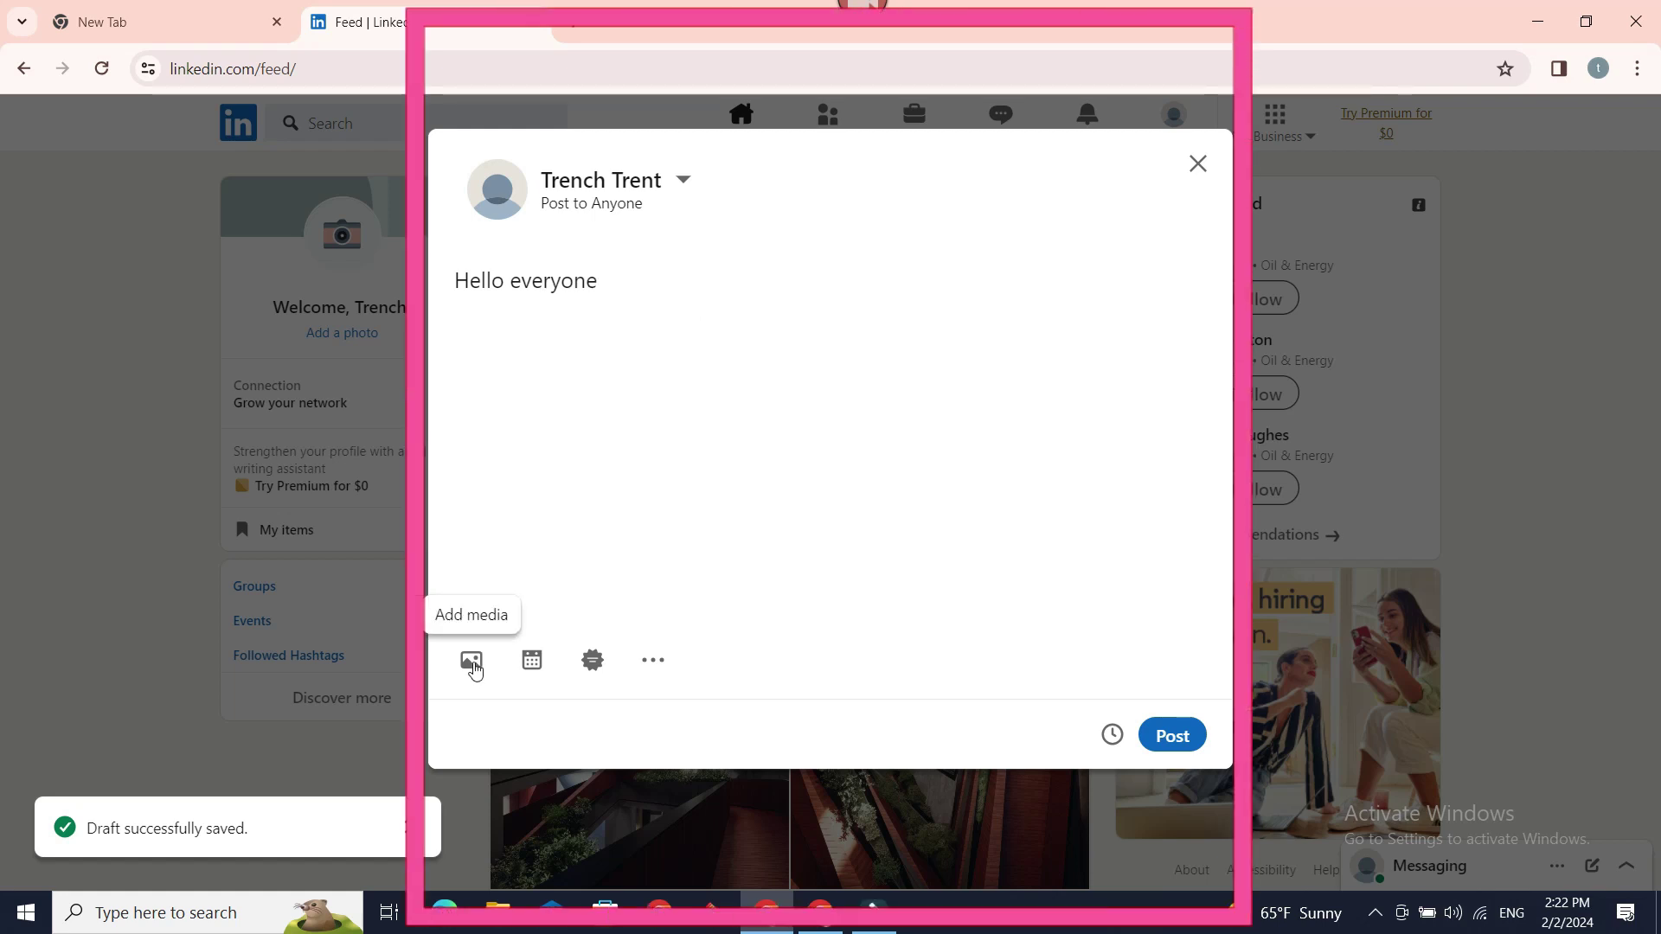
left_click(474, 663)
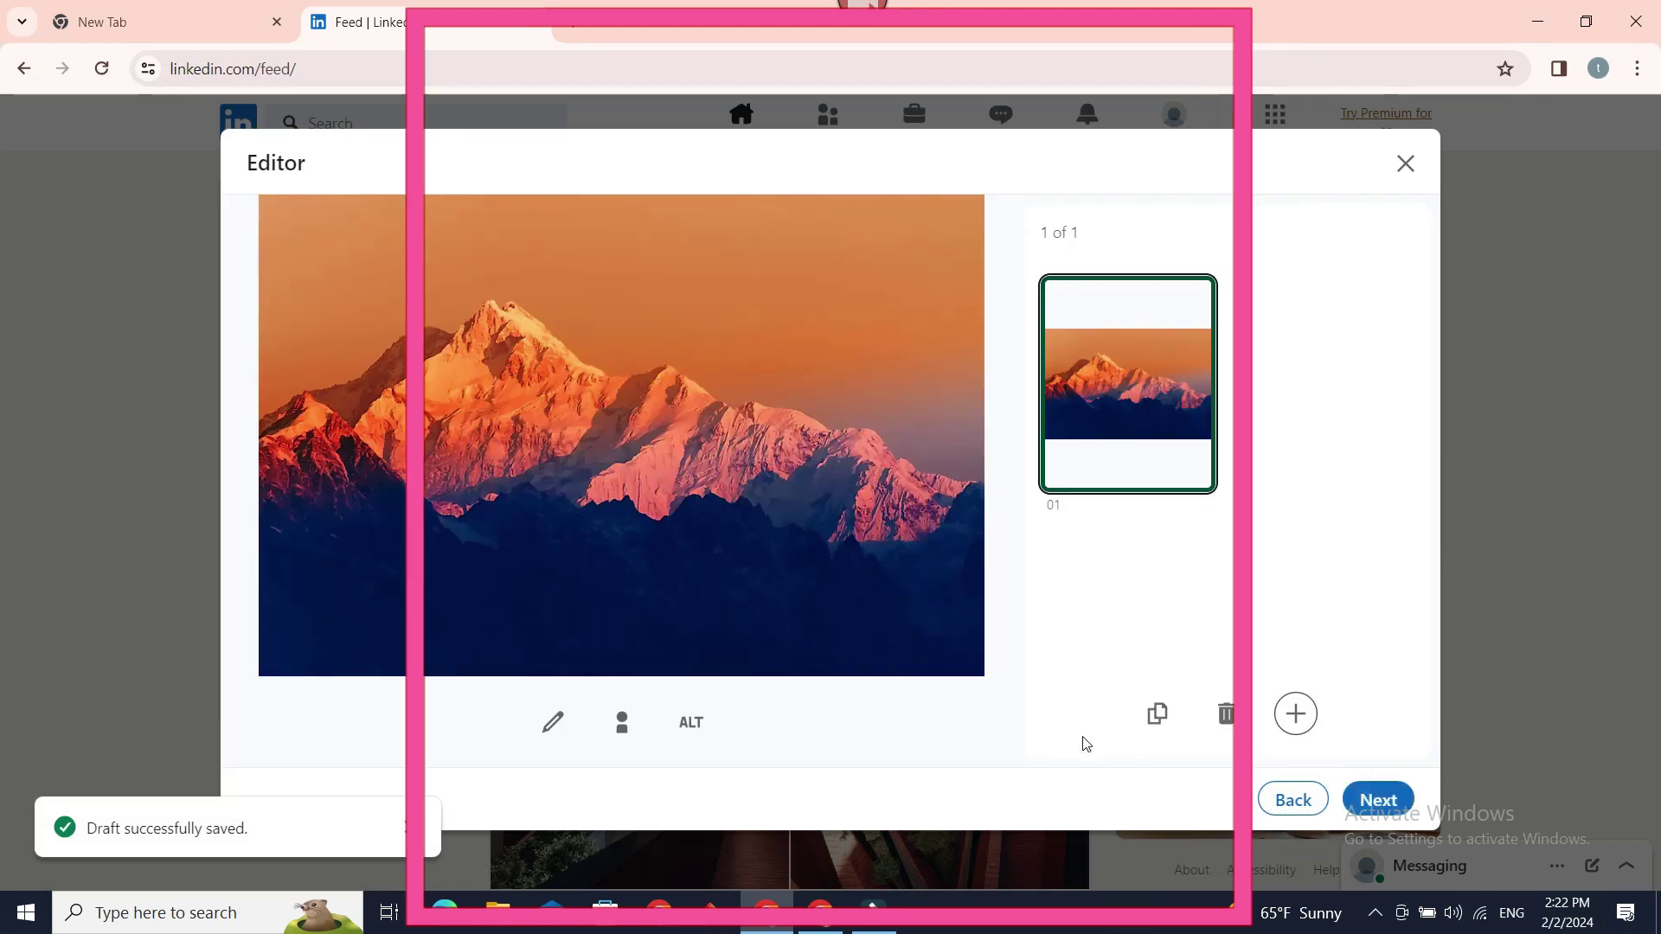
left_click(1378, 801)
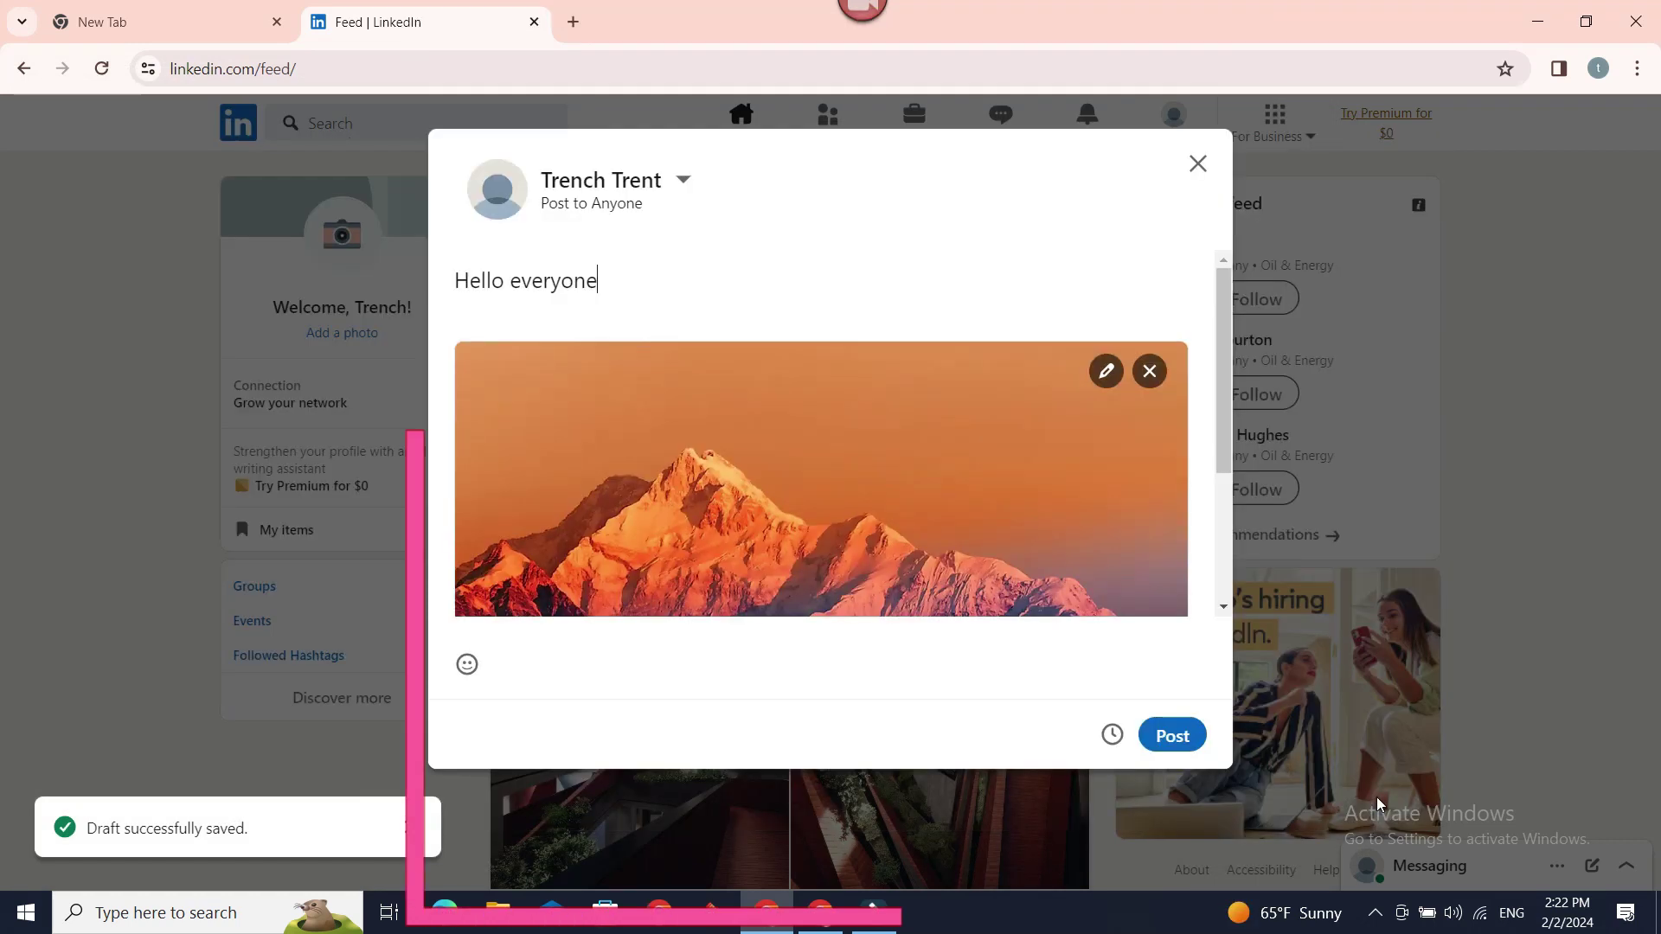
Step: Save the 'Hello everyone' mountain-photo post as a draft and close the composer
left_click(1199, 165)
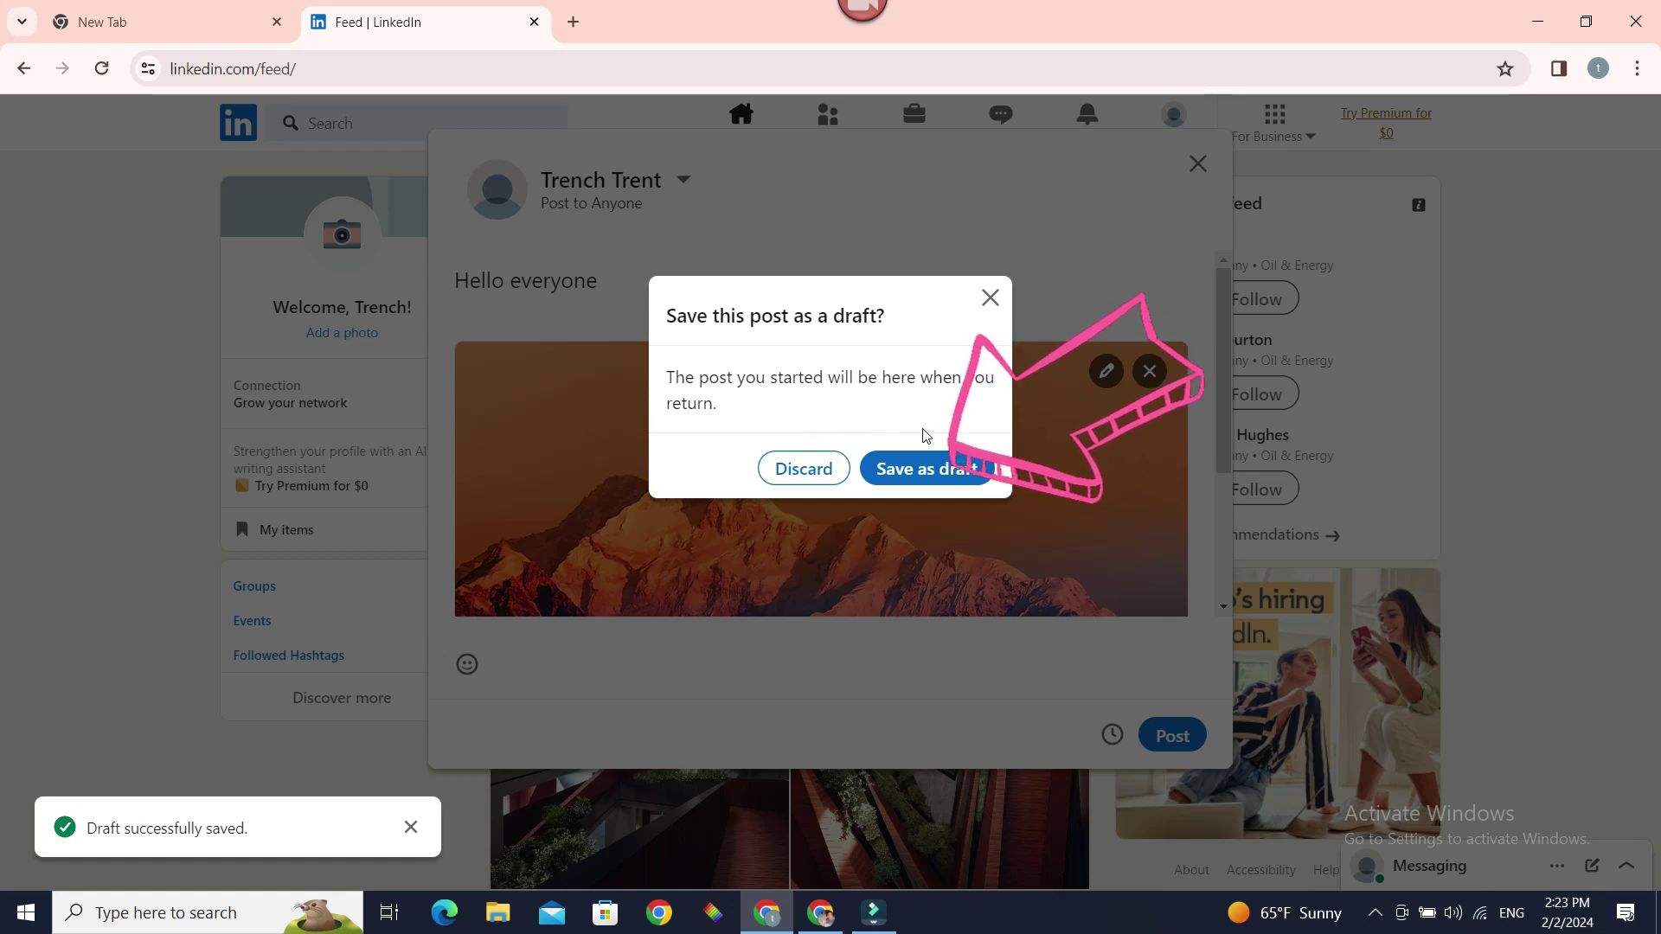
left_click(924, 469)
left_click(1198, 163)
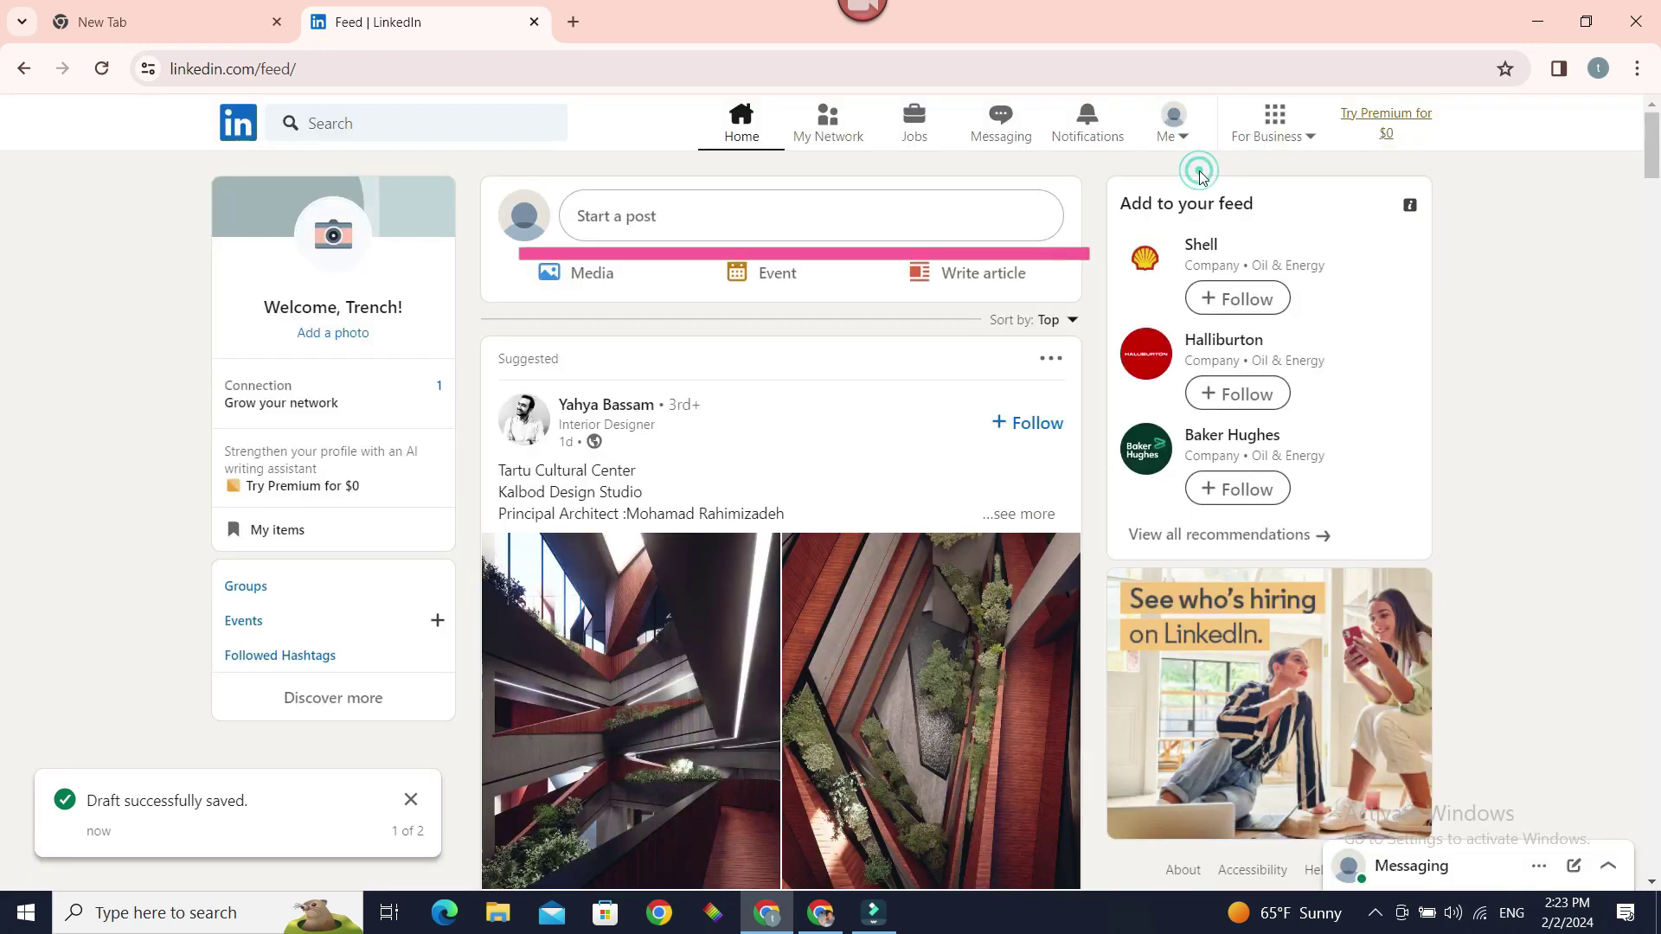
Step: Reopen the saved 'Hello everyone' draft from the Start a post box
left_click(639, 216)
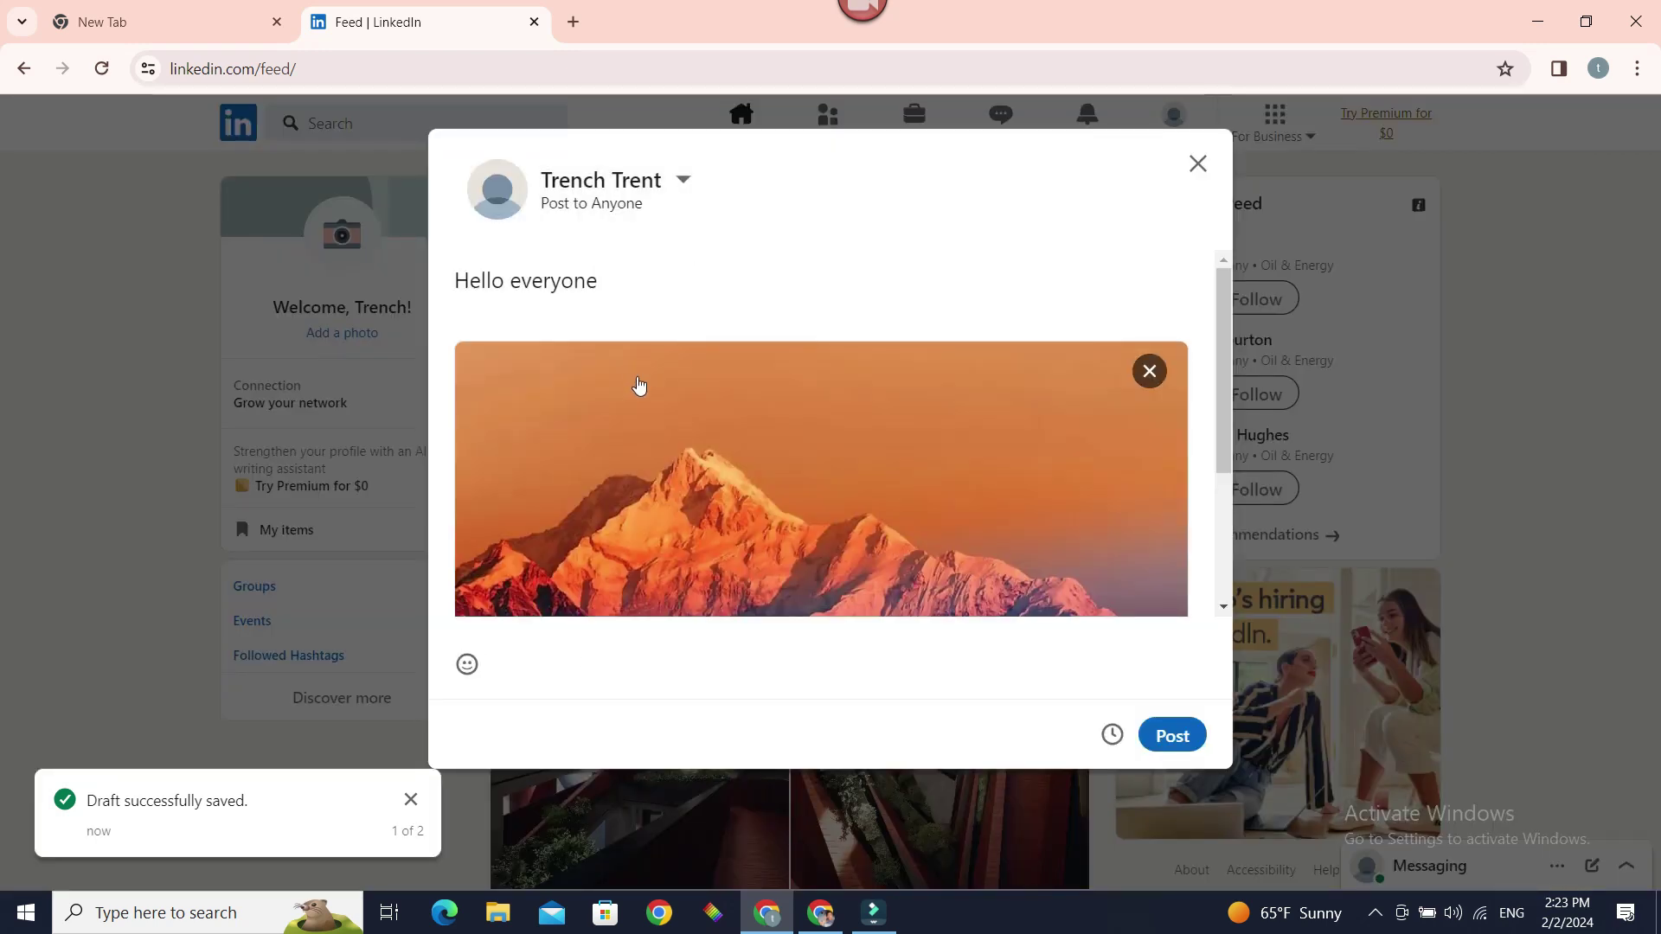